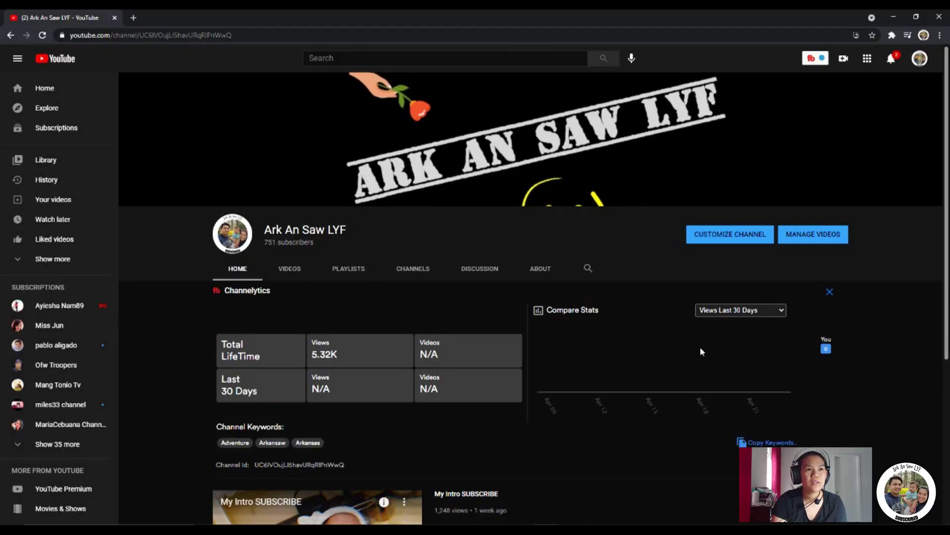
scroll(665, 344, "down", 3)
scroll(665, 344, "down", 2)
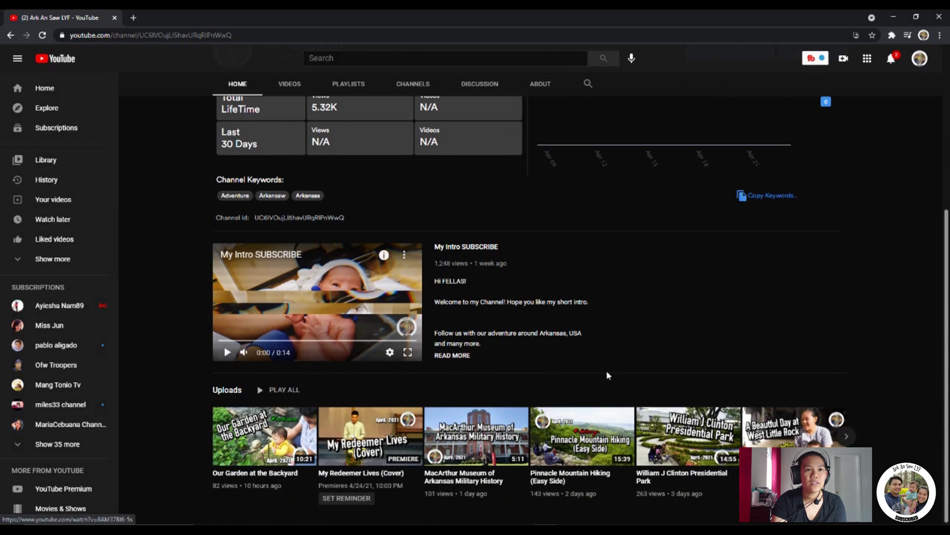
scroll(606, 371, "up", 4)
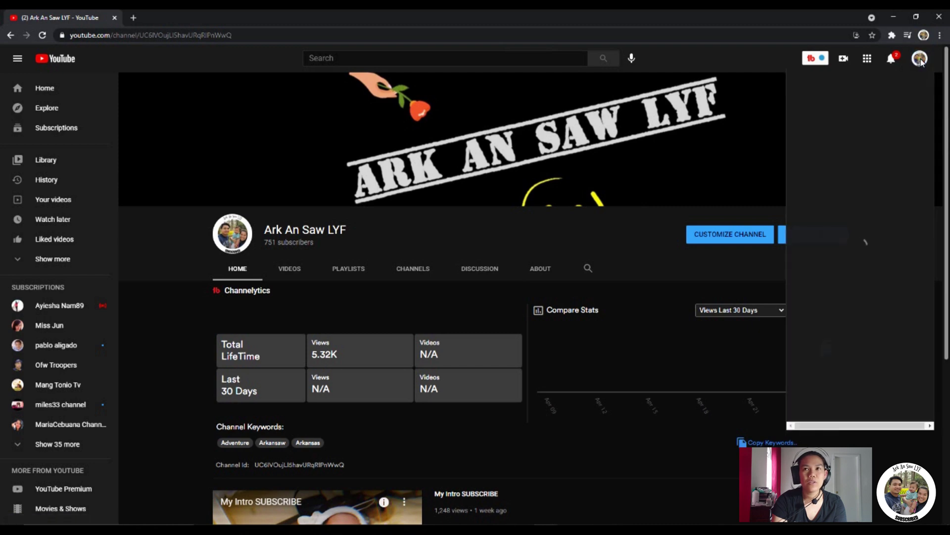
Step: Go from the account menu into YouTube Studio's Channel customization page
left_click(920, 59)
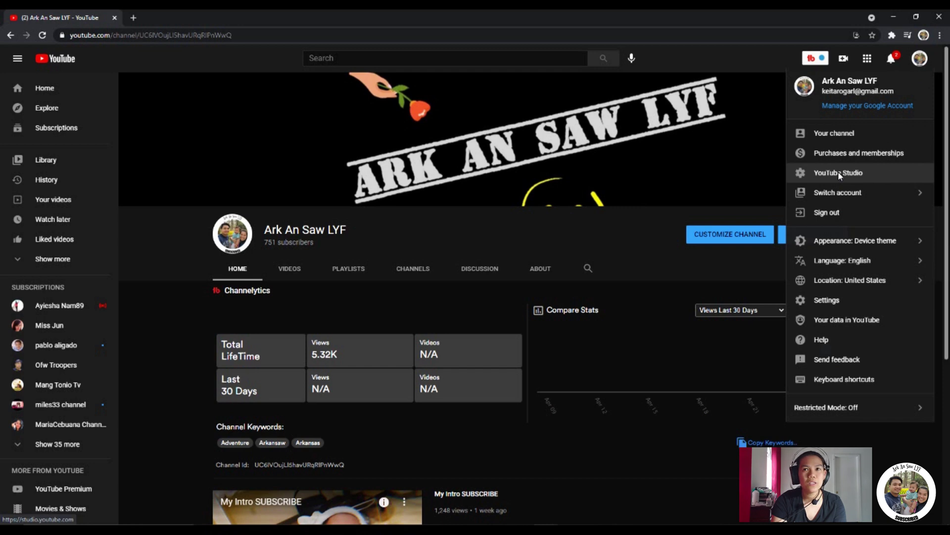
left_click(840, 175)
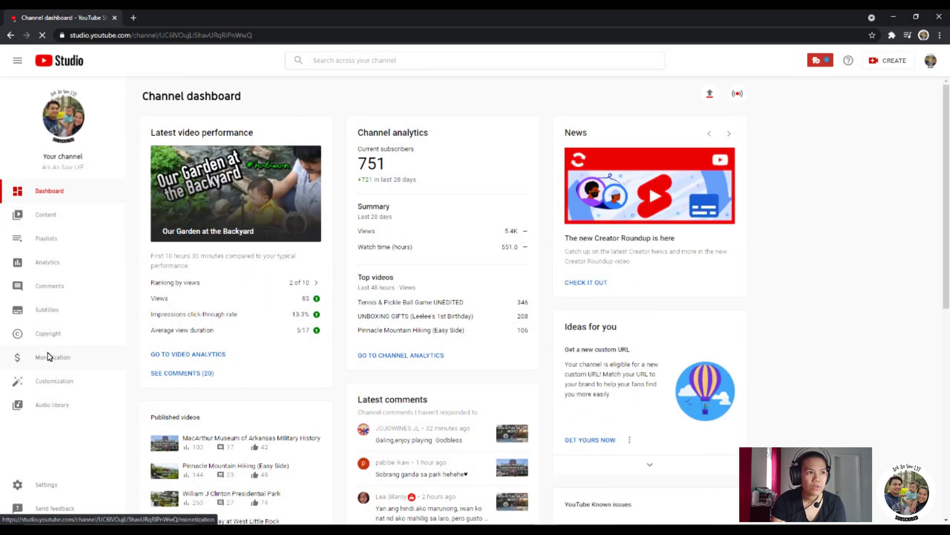
left_click(61, 380)
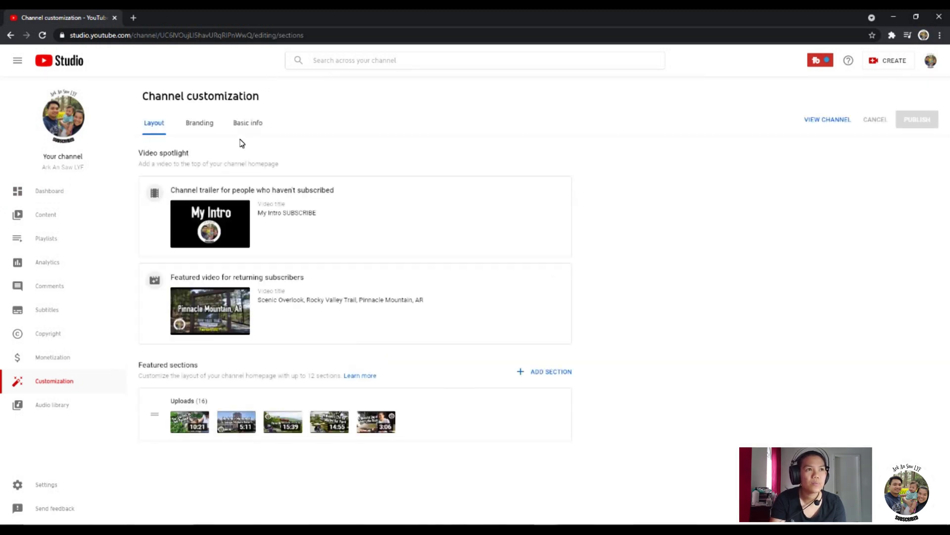
Step: Switch Channel customization to Branding, then to the Basic info tab
left_click(203, 124)
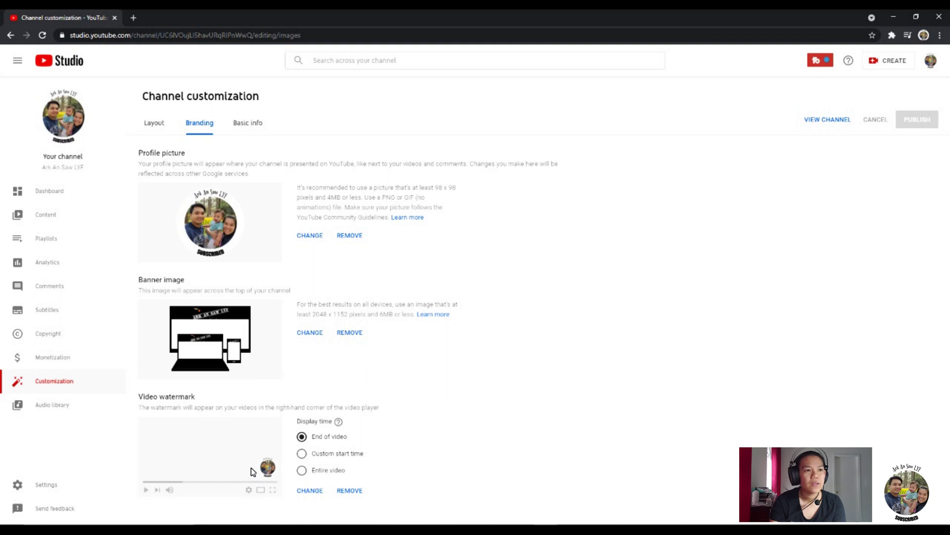
left_click(254, 124)
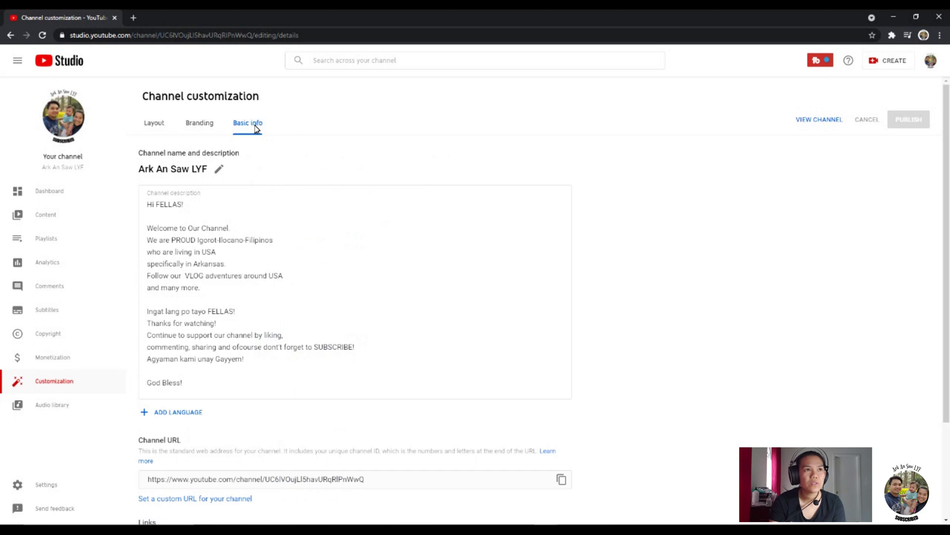
scroll(599, 320, "down", 3)
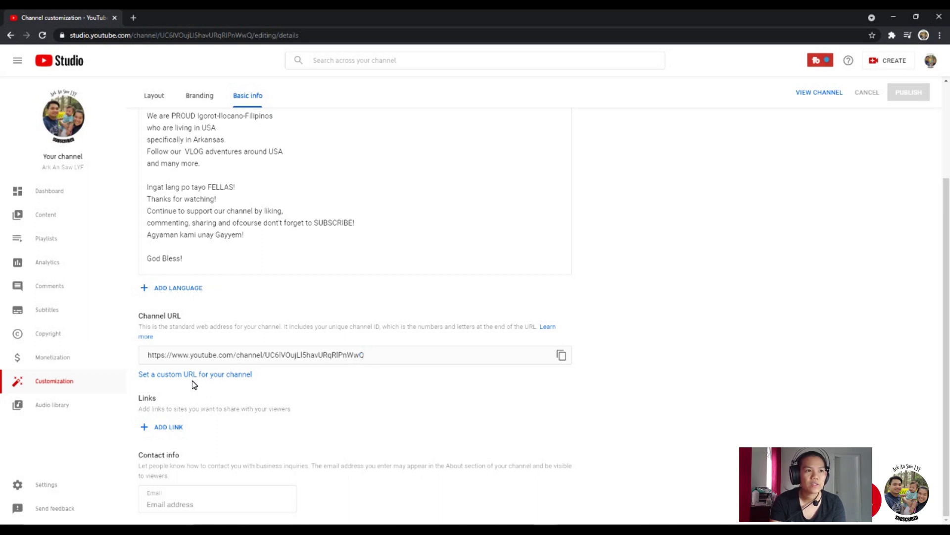
Step: Select the standard channel URL and reveal the custom URL options
key("ctrl+a")
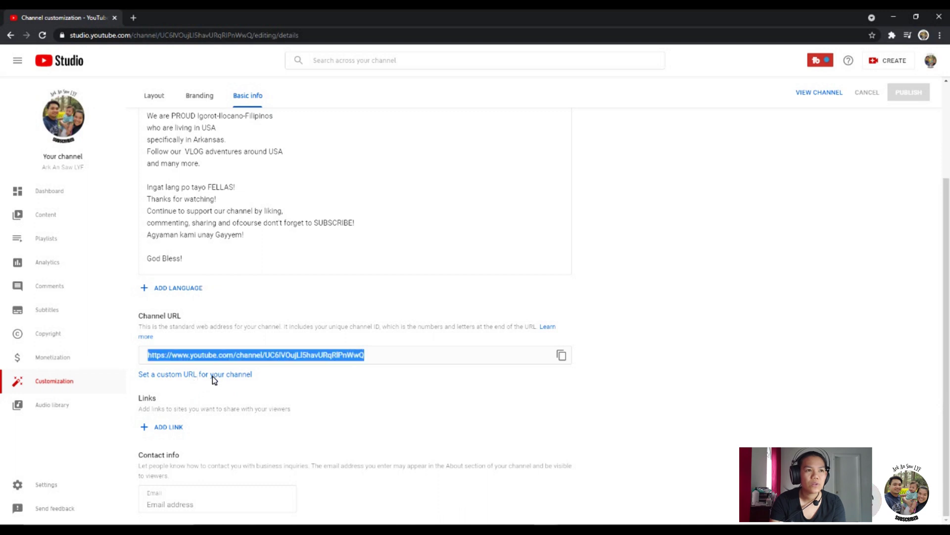
left_click(213, 377)
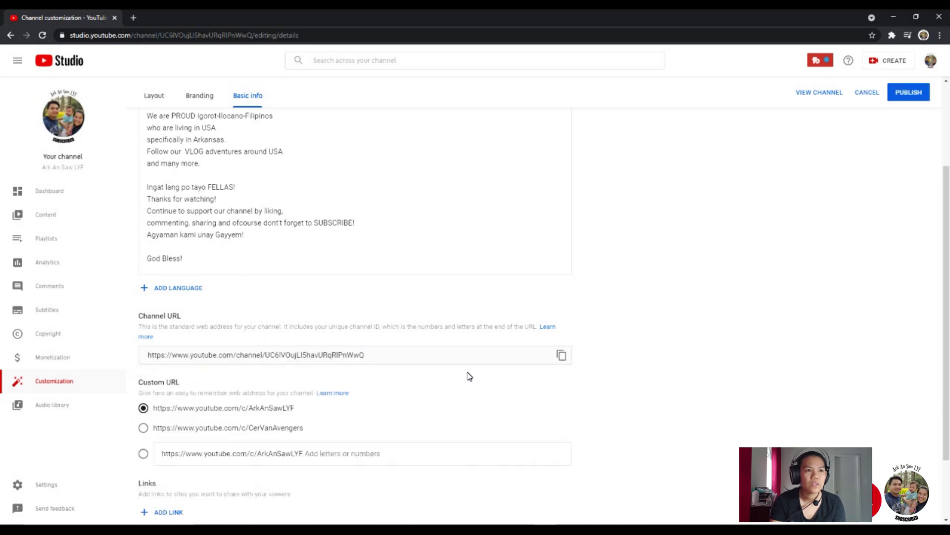
scroll(468, 376, "down", 2)
scroll(468, 377, "down", 1)
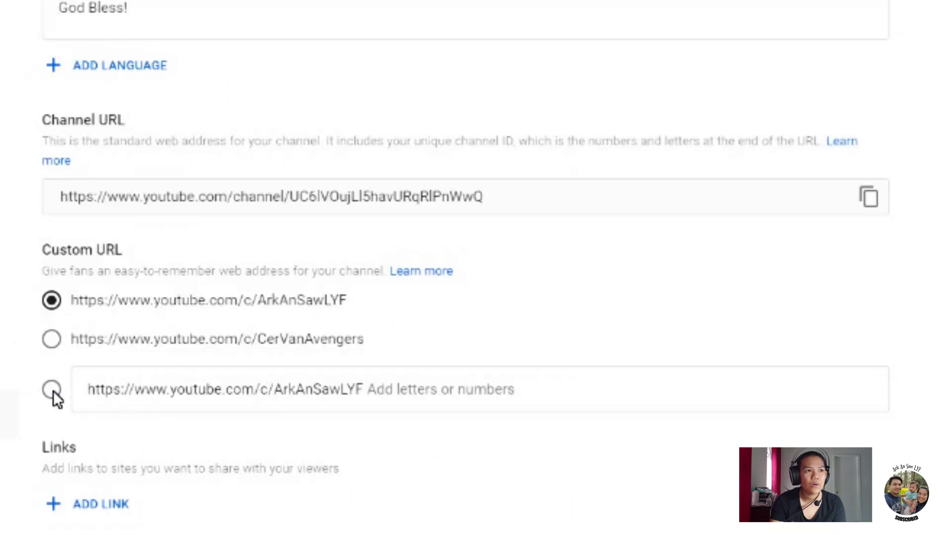
Step: Choose the third custom URL option and fill it in as ArkAnSawLYF143, fixing typos
left_click(143, 368)
left_click(499, 387)
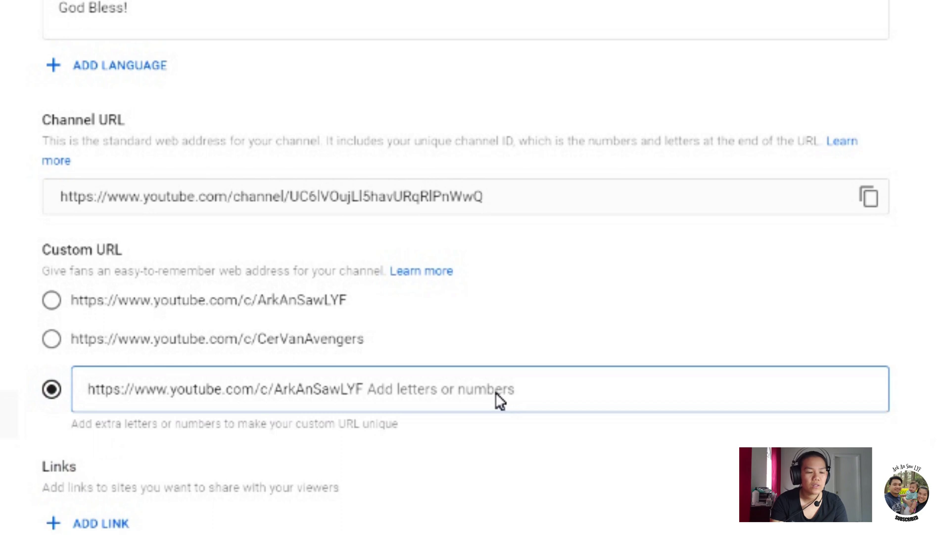
type("dg")
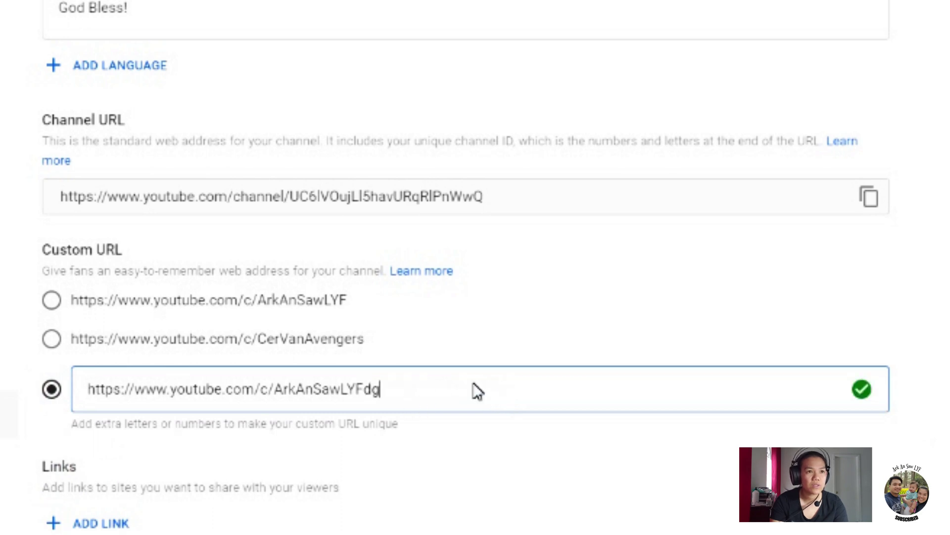
key("BackSpace")
key("BackSpace")
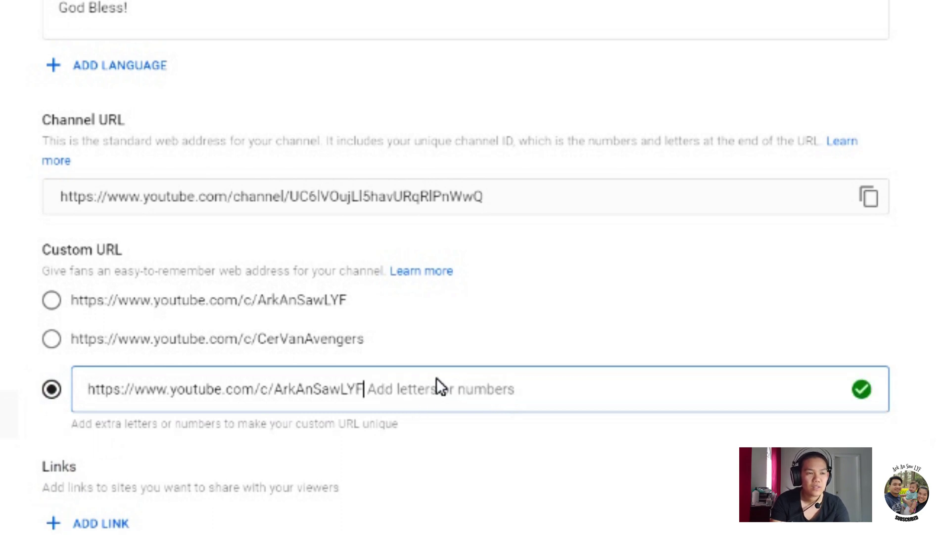
type("142")
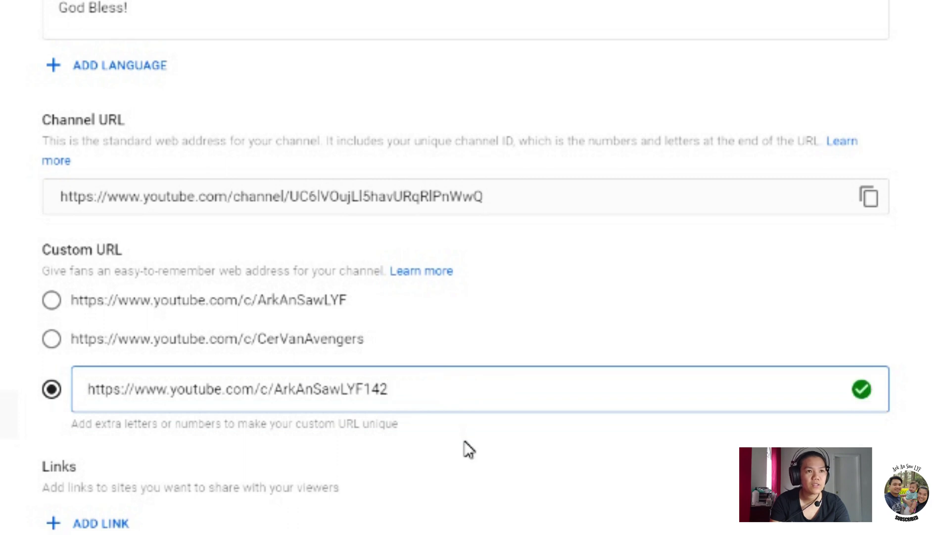
key("BackSpace")
type("3")
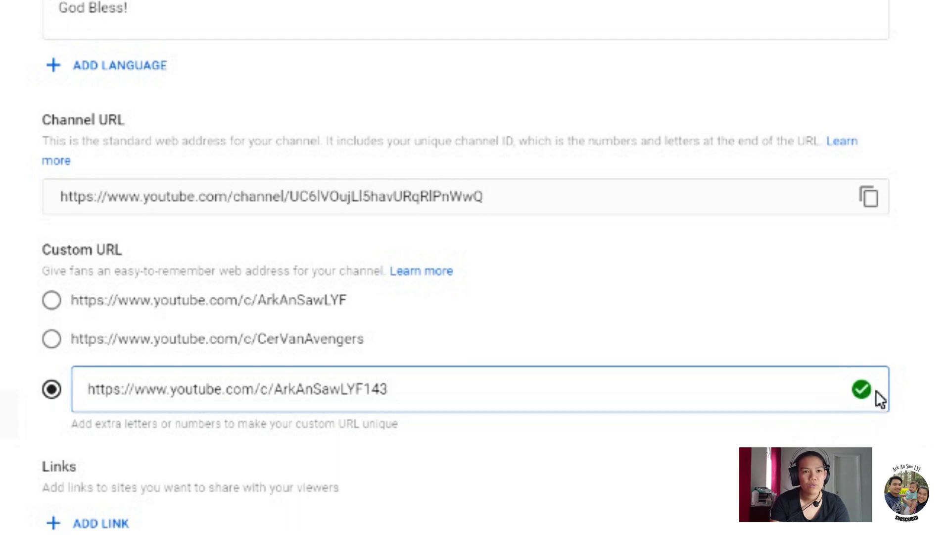
Step: Pick the plain ArkAnSawLYF custom URL, publish it and confirm it as permanent
left_click(51, 300)
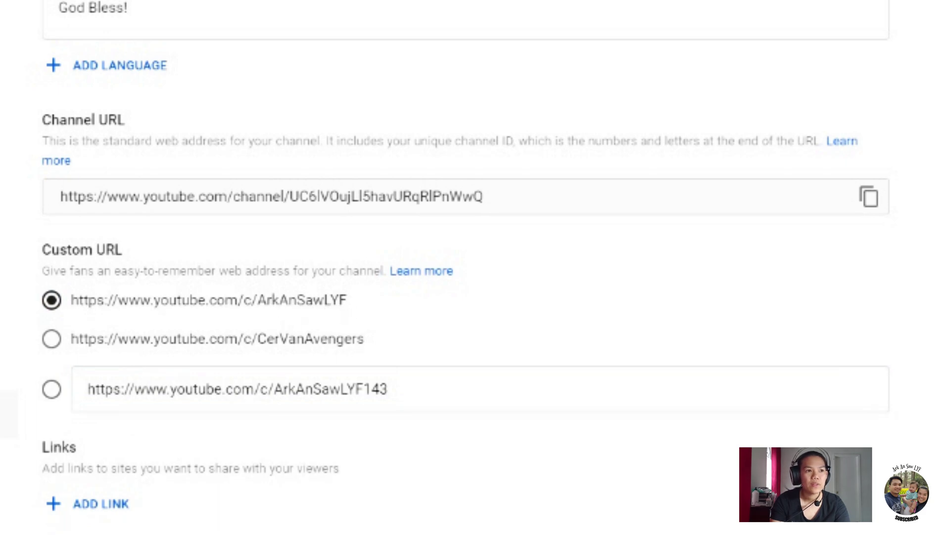
scroll(770, 361, "up", 3)
scroll(770, 361, "up", 3)
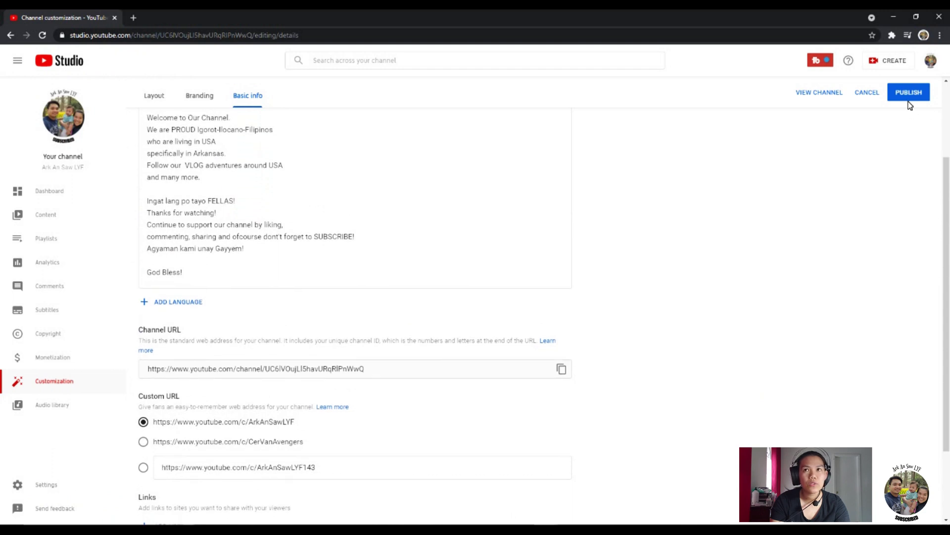
scroll(910, 97, "up", 3)
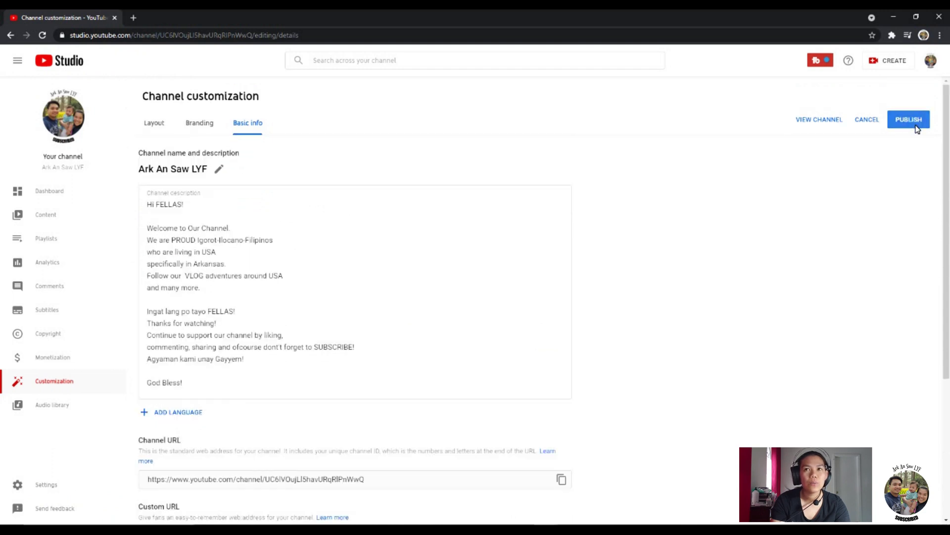
left_click(917, 128)
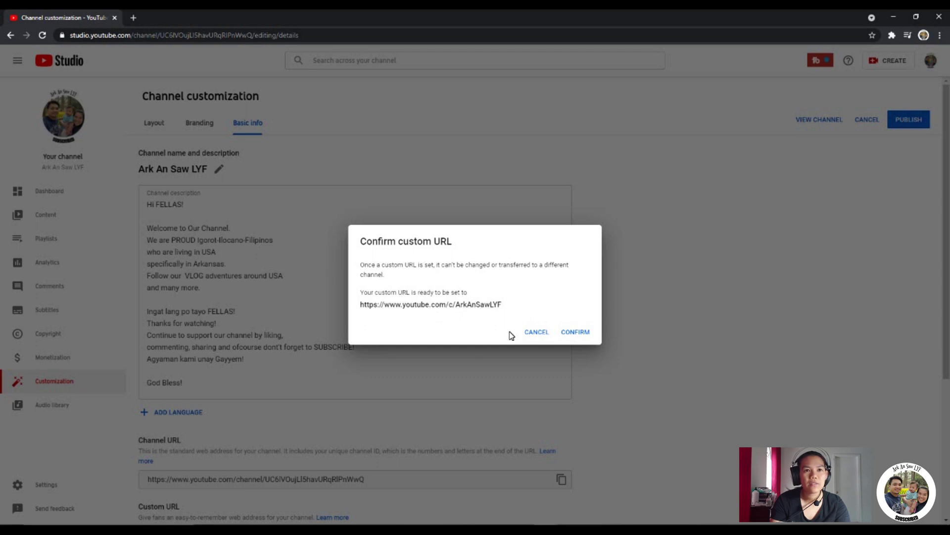
left_click(581, 334)
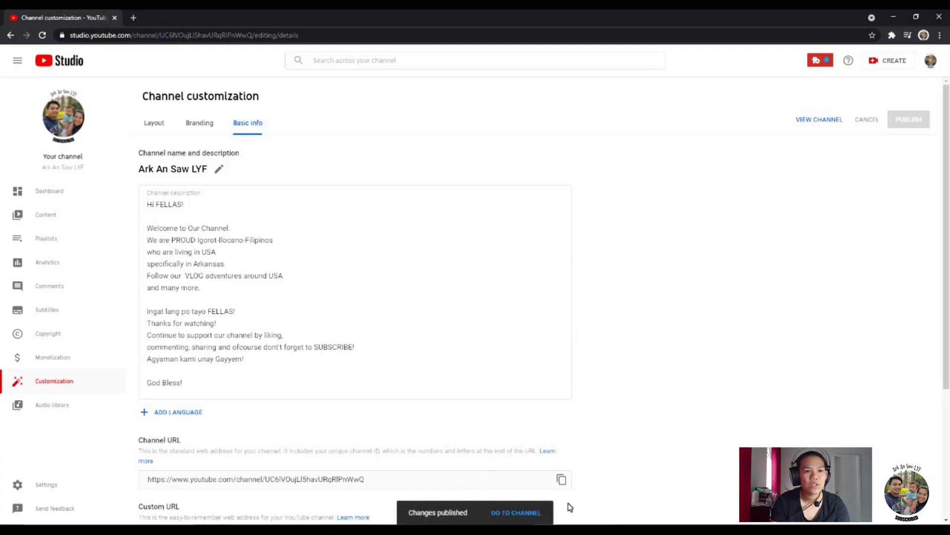
left_click(517, 512)
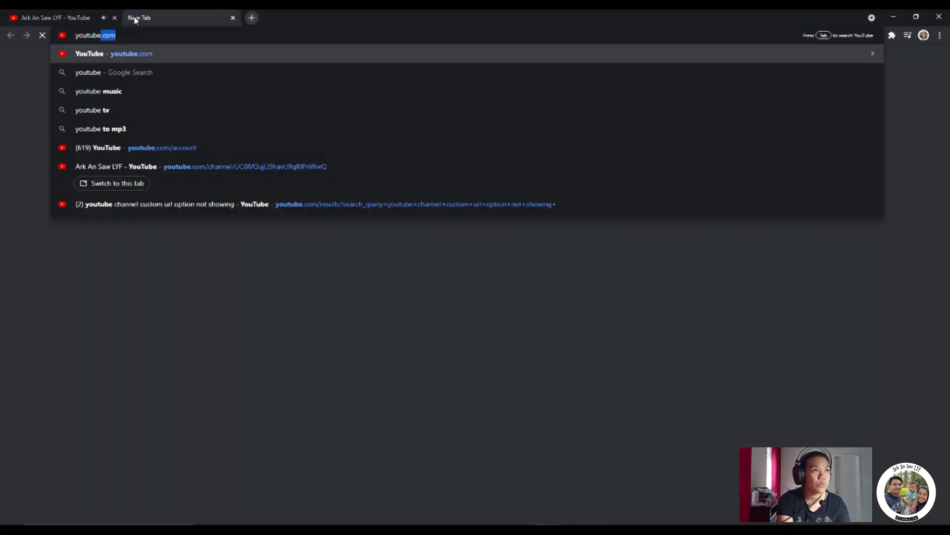
type(".com")
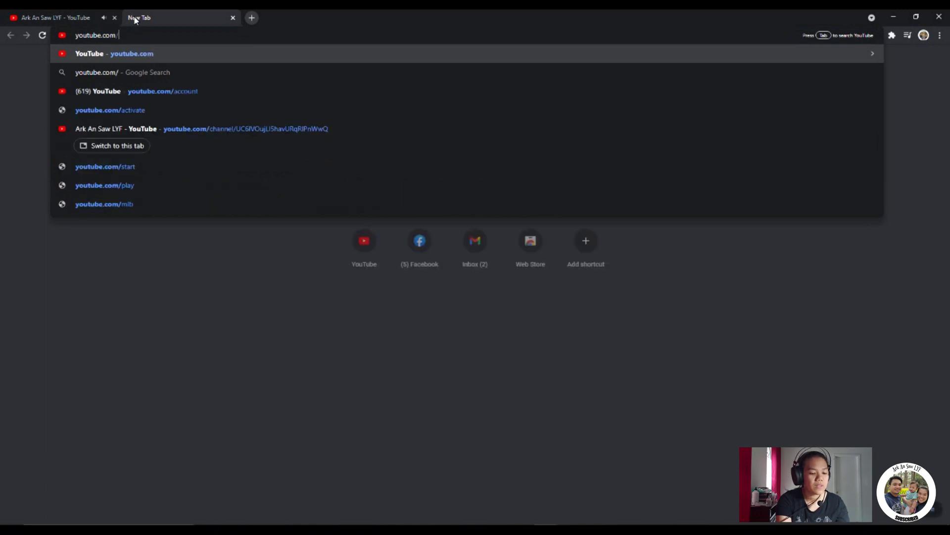
type("/")
type("c/")
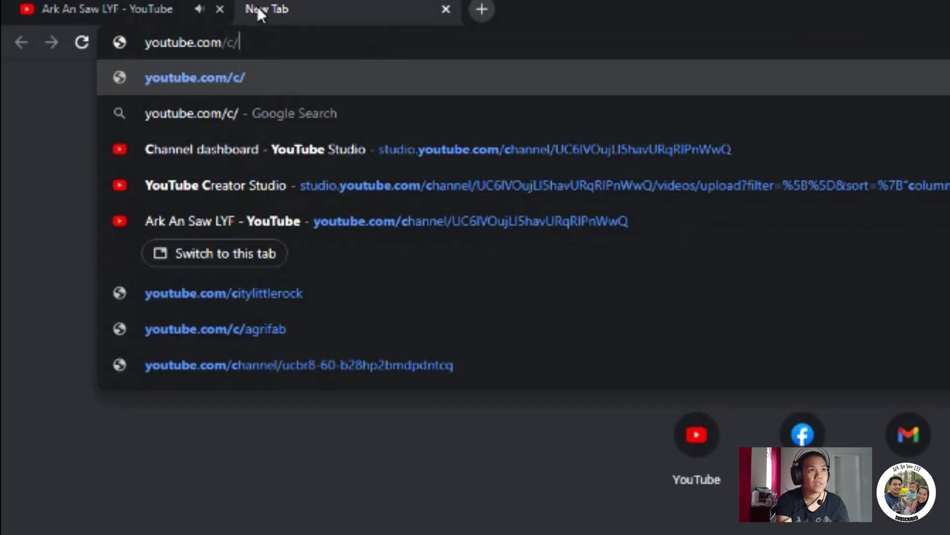
type("ArkAnSa")
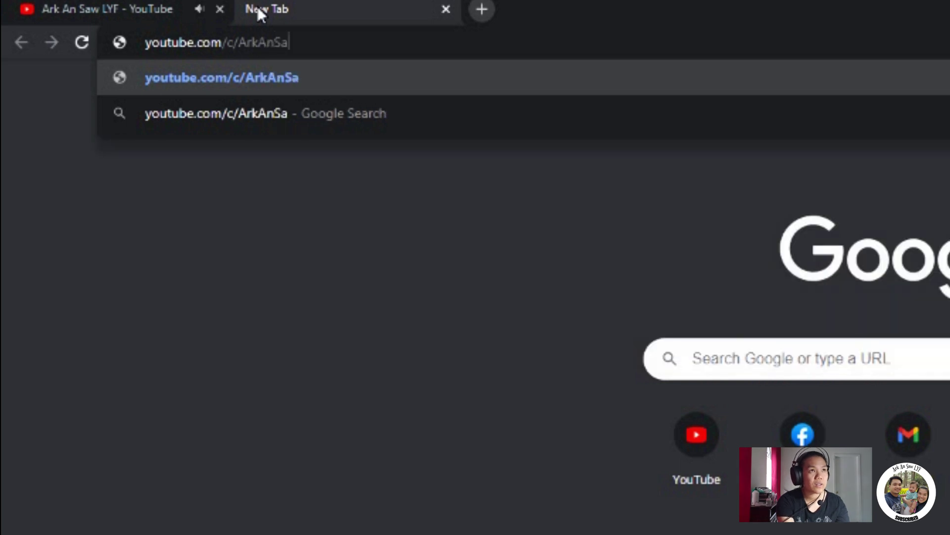
type("wLYF")
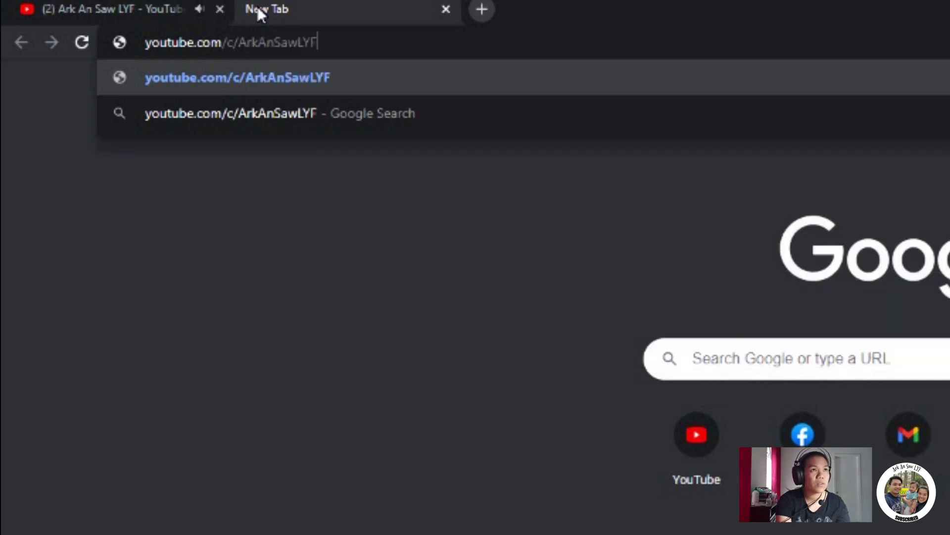
Step: Load youtube.com/c/ArkAnSawLYF in the new tab to reach the channel page
key("Return")
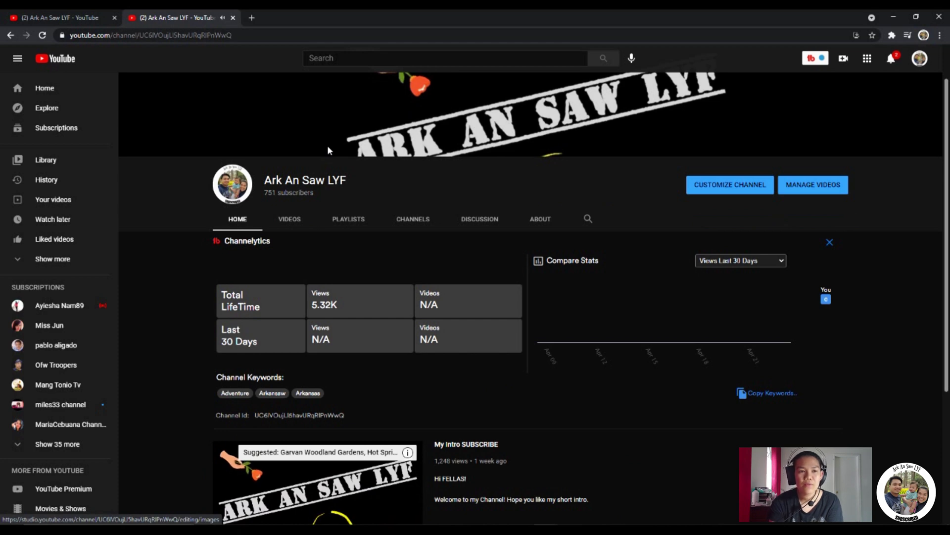
scroll(462, 384, "down", 2)
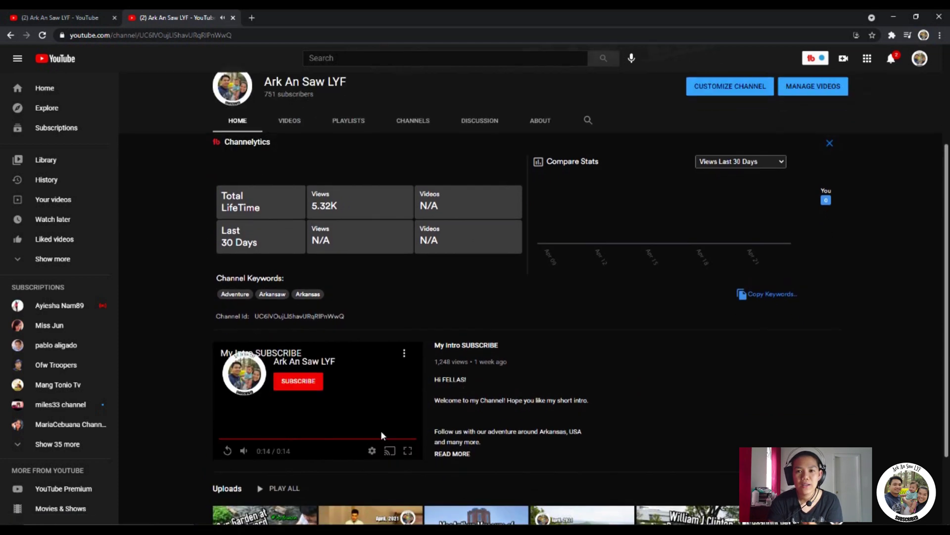